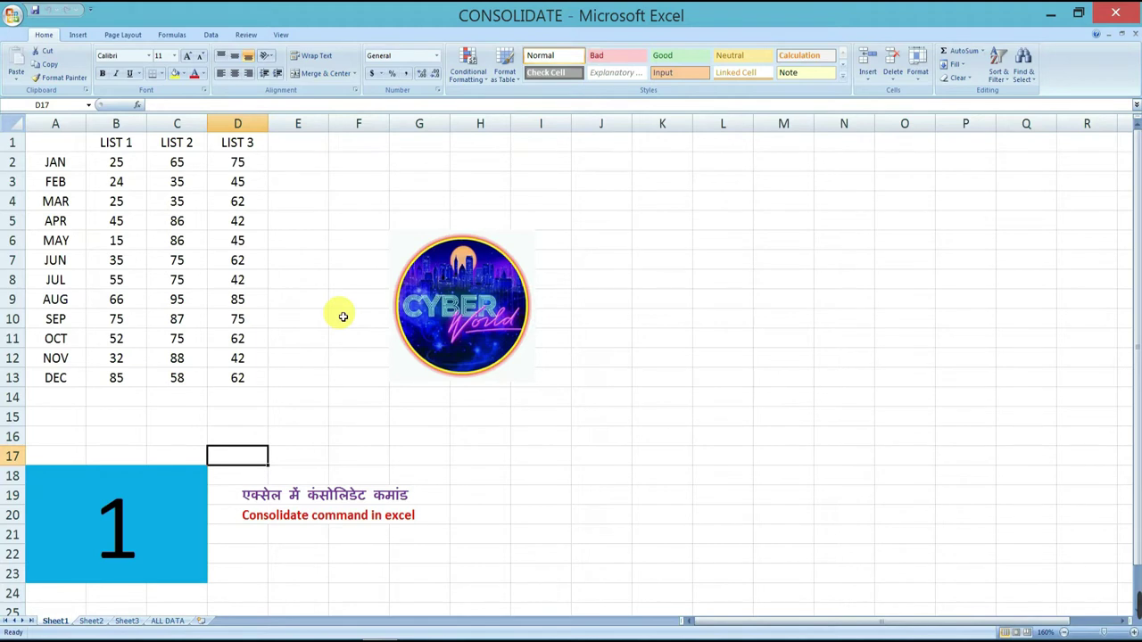
- Point out the LIST column headings in Sheet1's table
click(584, 356)
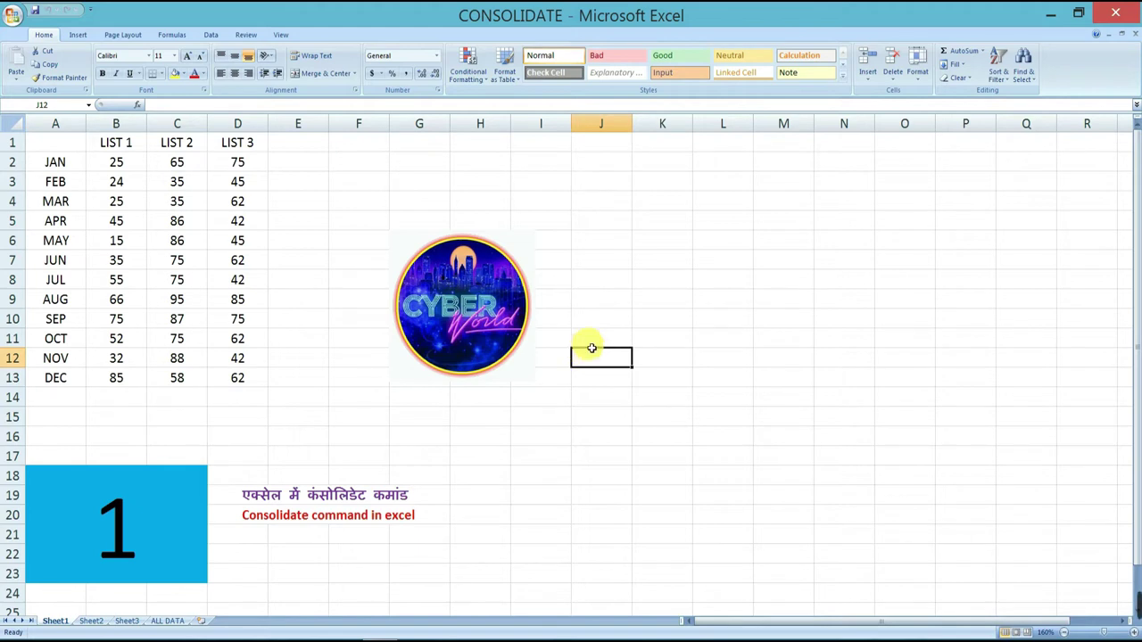
drag(49, 142, 218, 143)
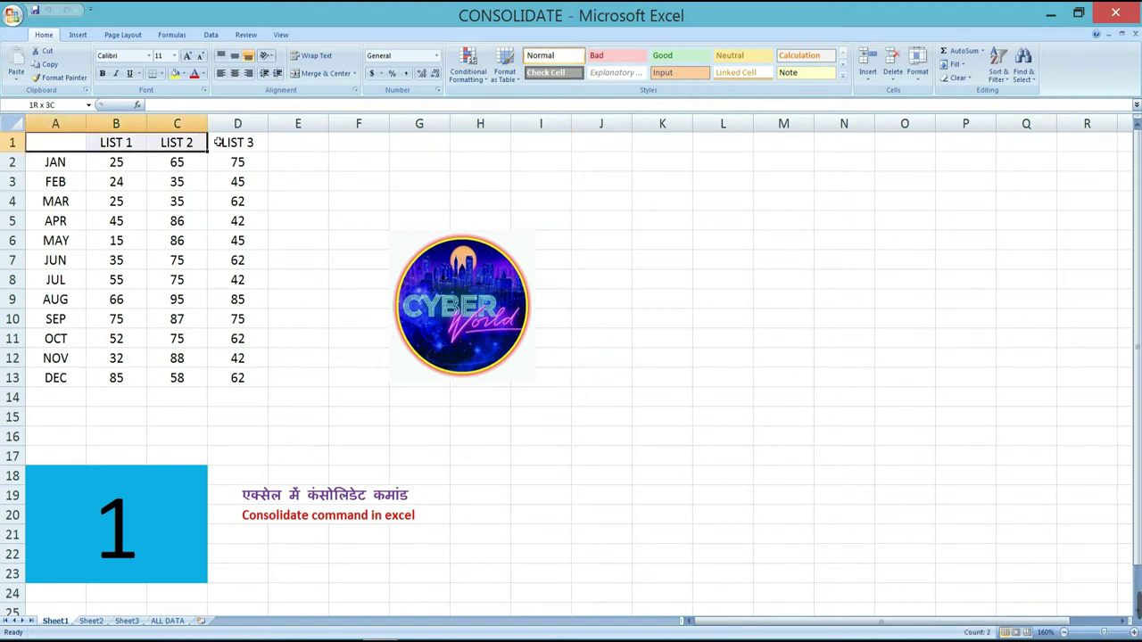
click(398, 206)
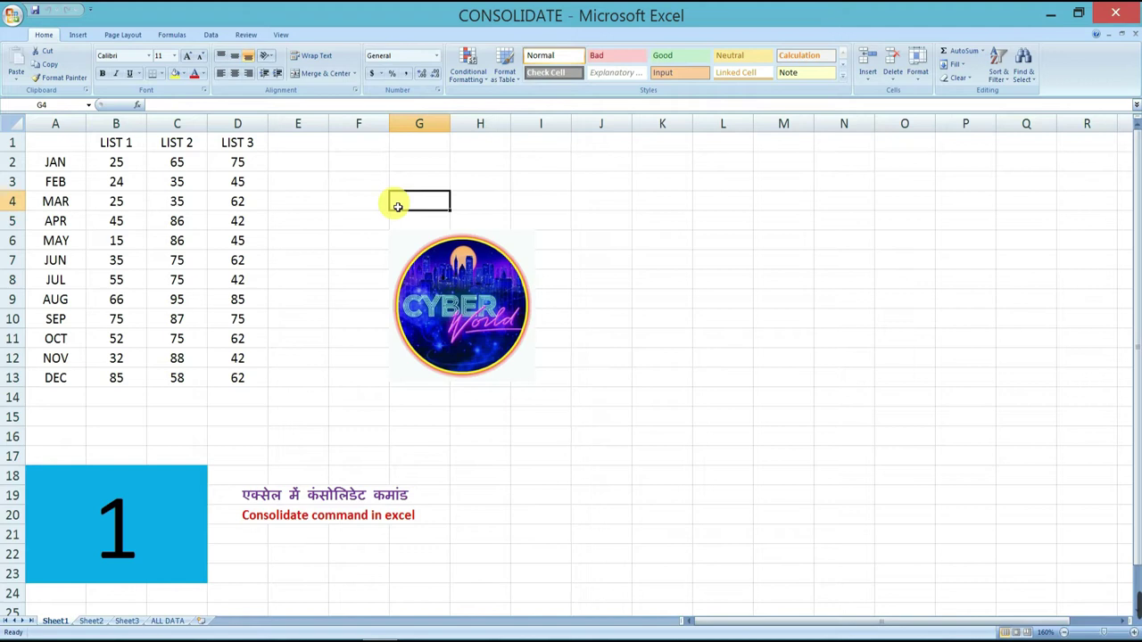
click(357, 280)
click(101, 417)
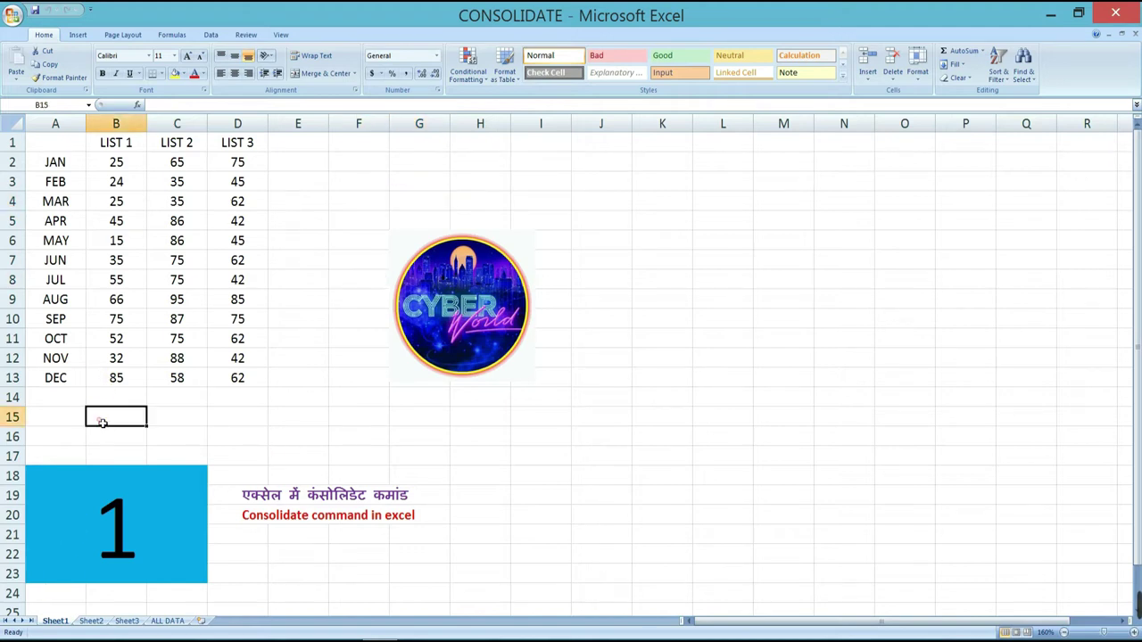
- Flip through the empty ALL DATA sheet, Sheet2 and Sheet3 to compare their data, ending on Sheet1
click(157, 621)
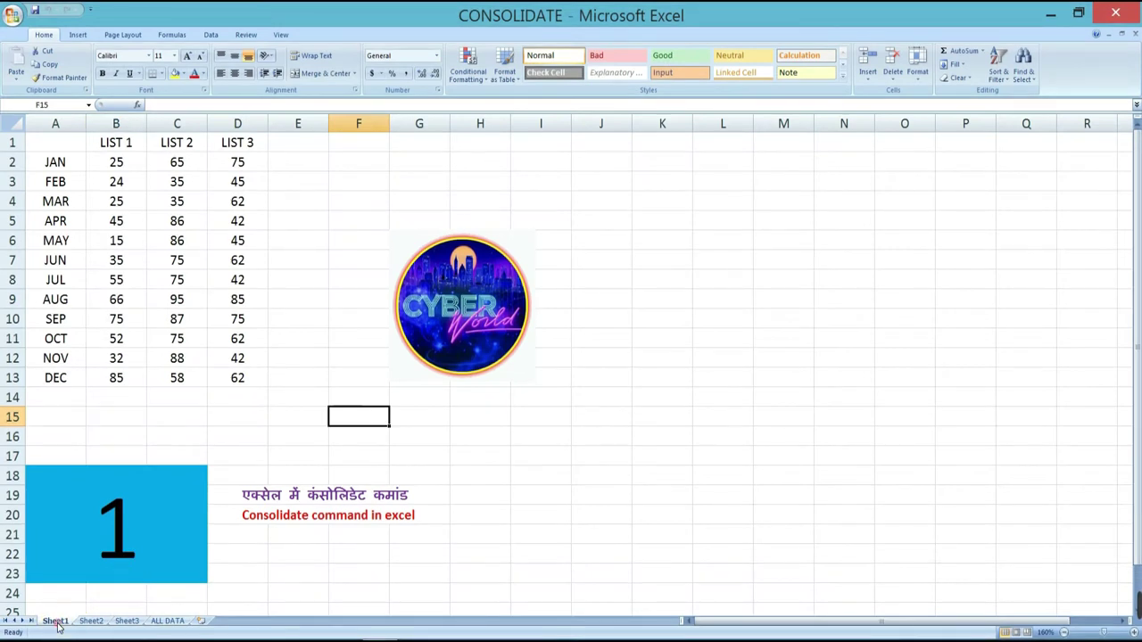
click(61, 624)
click(91, 621)
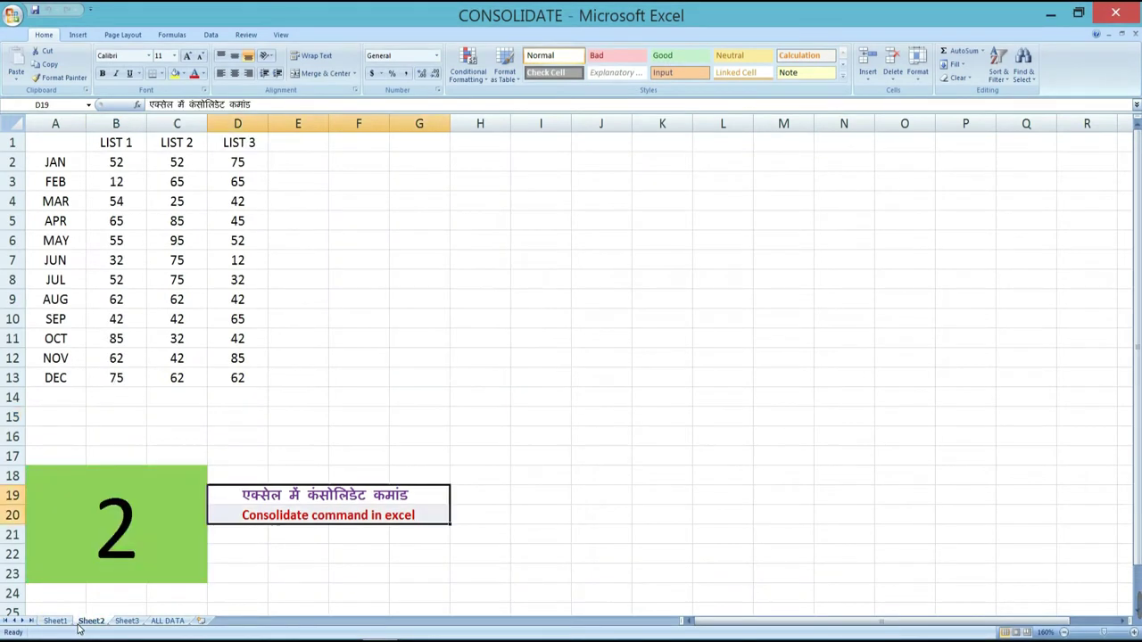
click(127, 621)
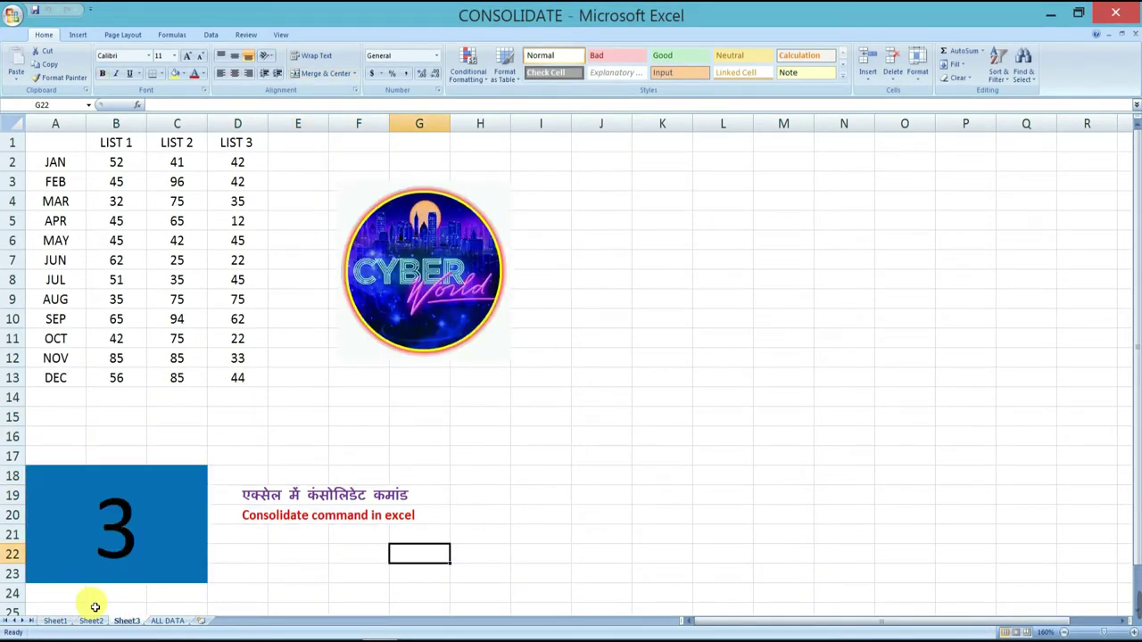
click(91, 621)
click(59, 623)
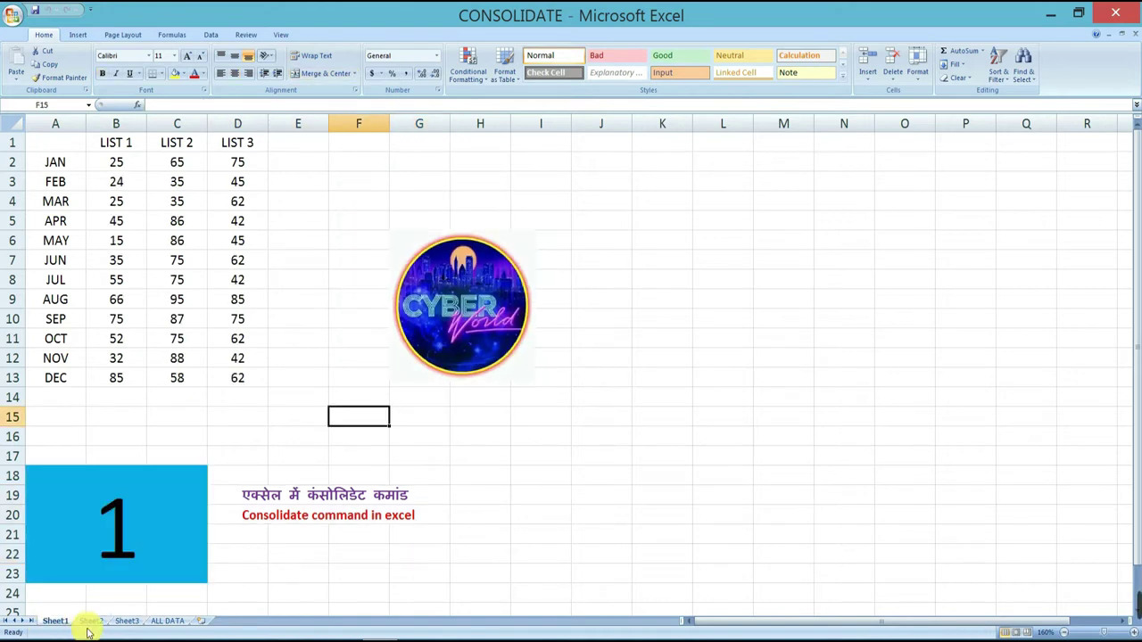
click(90, 622)
click(56, 621)
- Point out the JAN month label, a LIST 1 value and the LIST 1, LIST 2 and LIST 3 headings on Sheet1
click(53, 162)
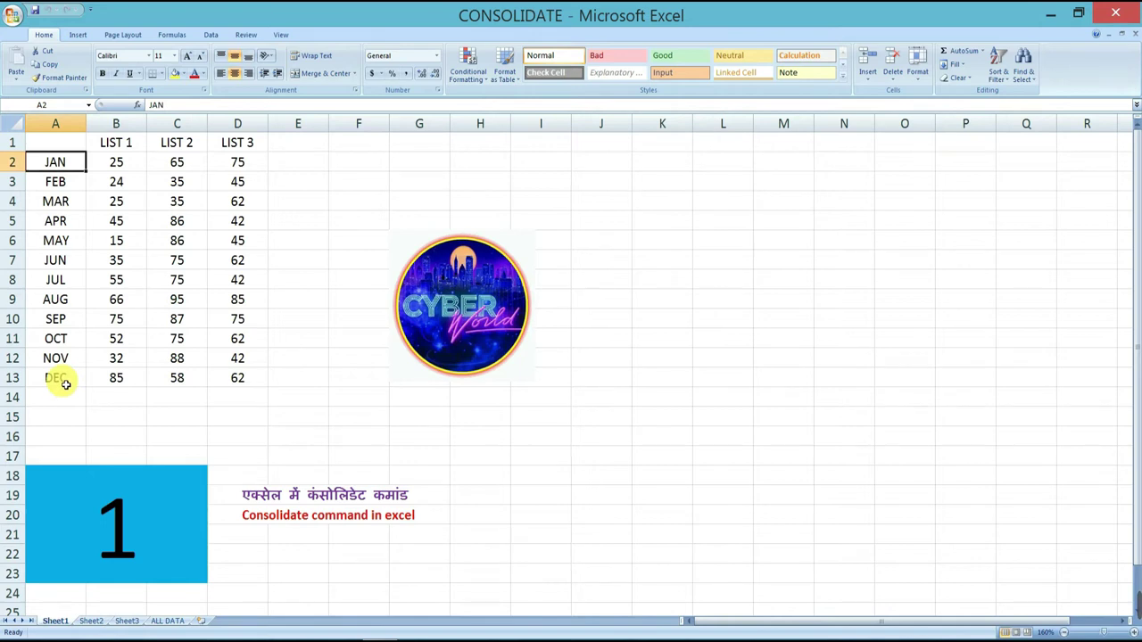
click(112, 181)
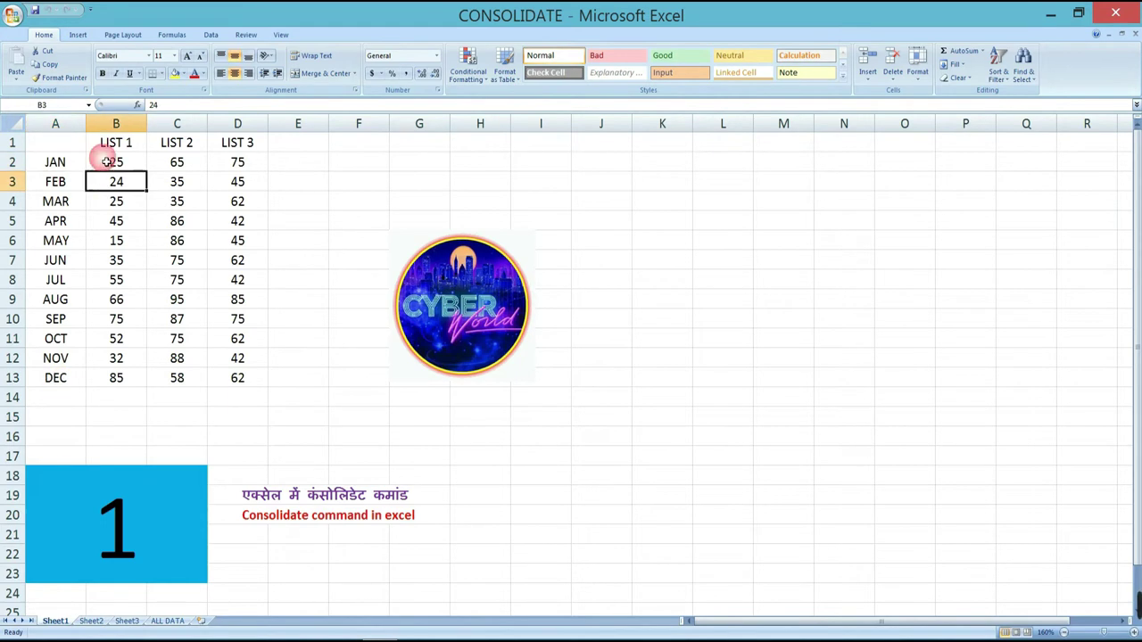
click(108, 145)
click(191, 146)
click(238, 145)
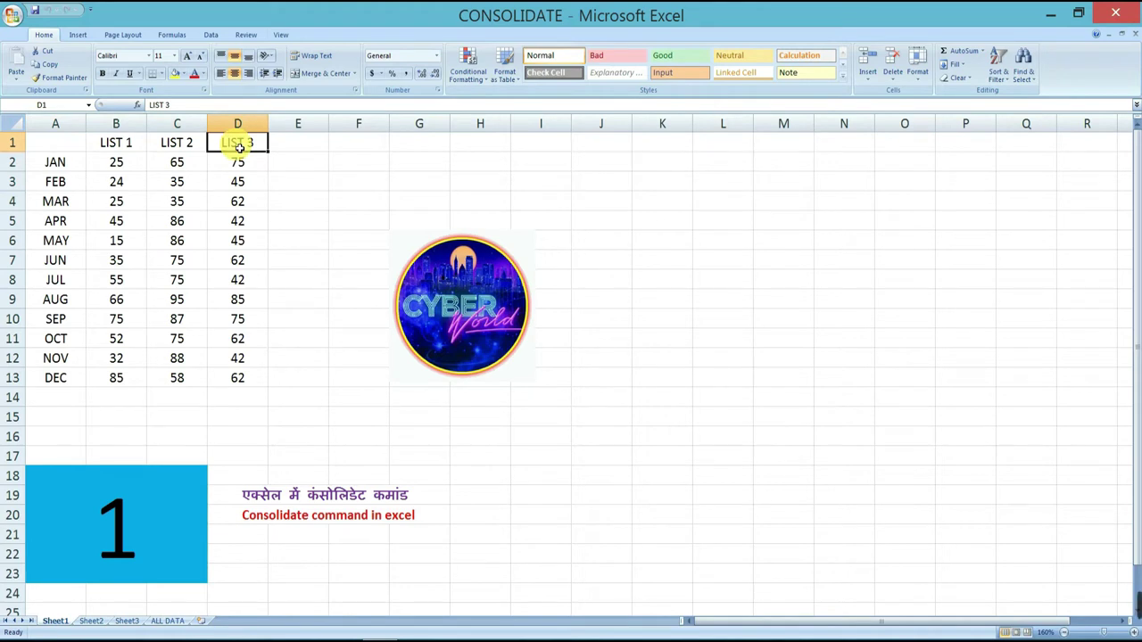
- Cycle again through Sheet2, Sheet3 and the empty ALL DATA sheet, returning to Sheet1
click(90, 621)
click(125, 621)
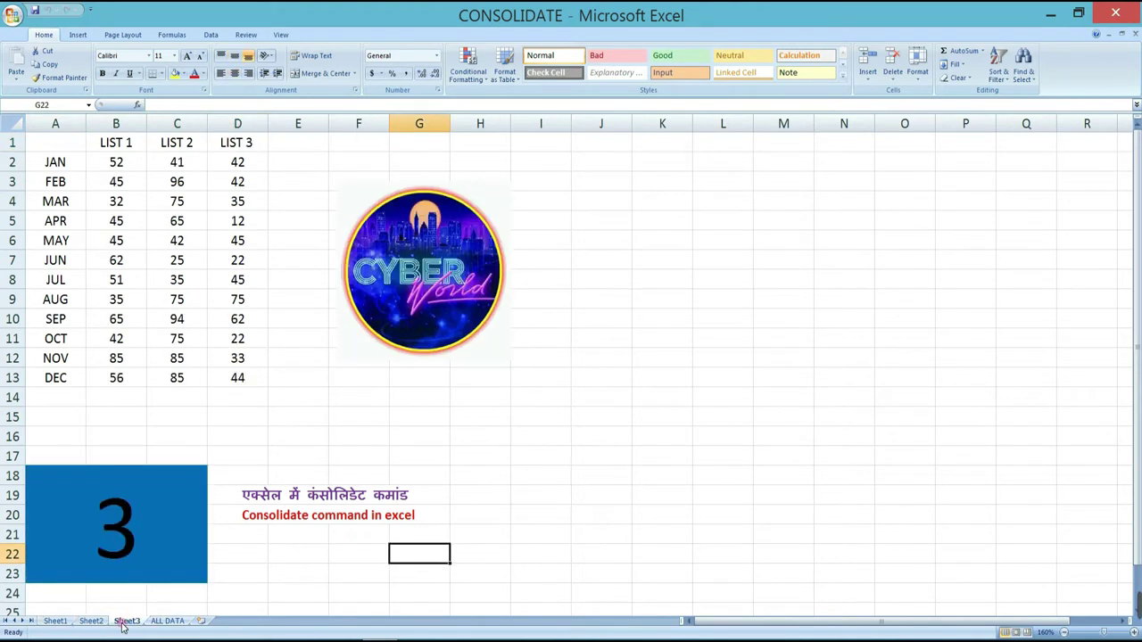
click(161, 621)
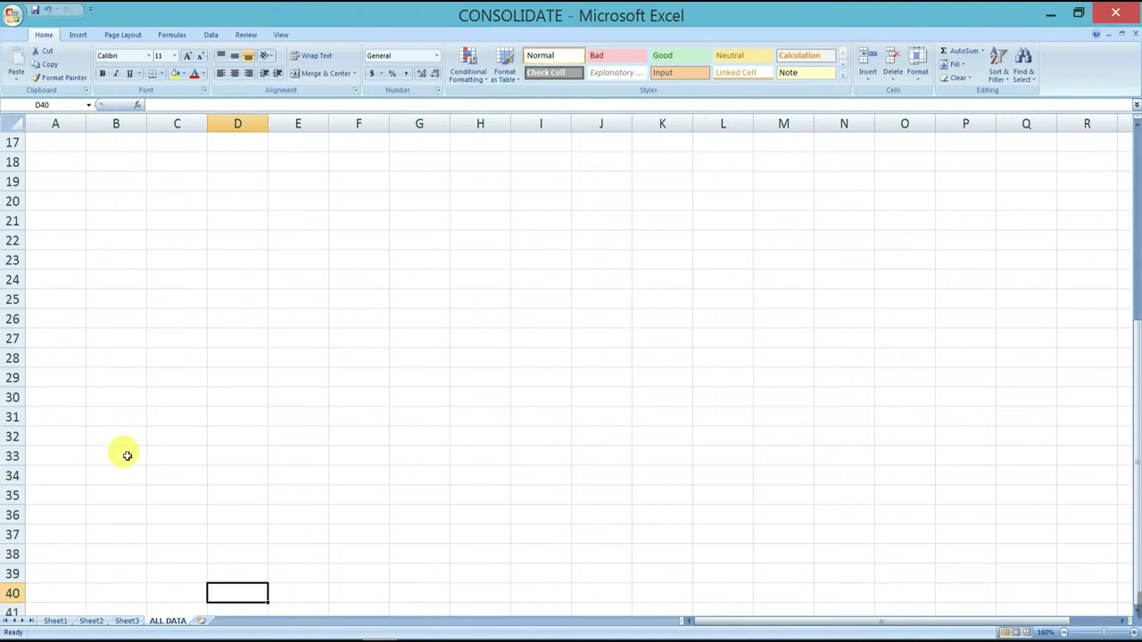
click(77, 279)
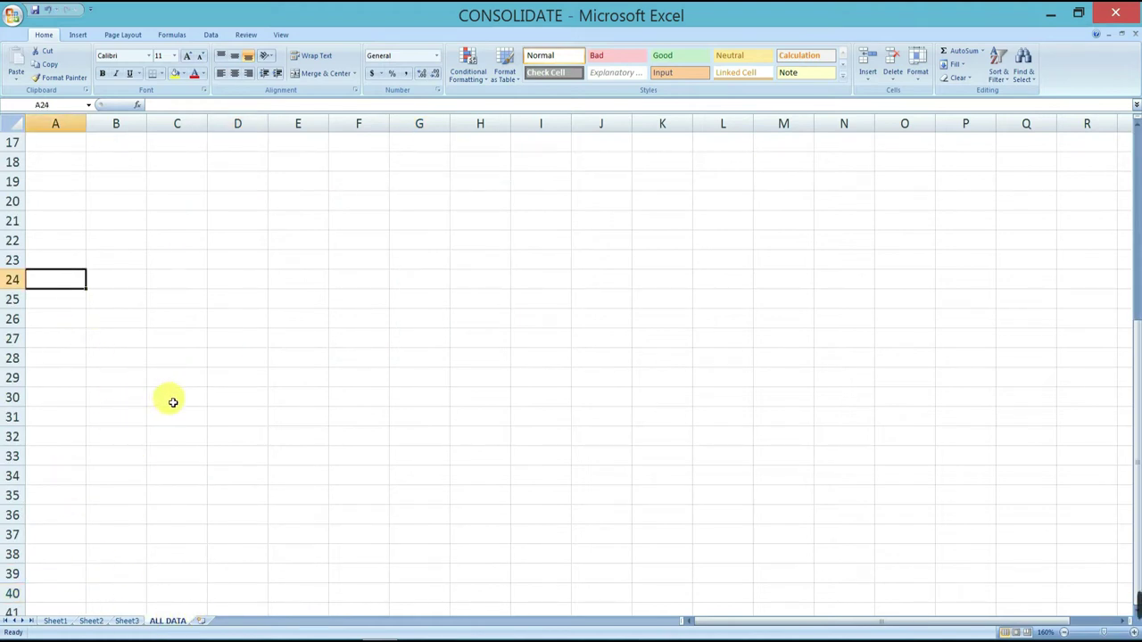
click(123, 621)
click(89, 621)
click(68, 621)
click(90, 621)
click(127, 621)
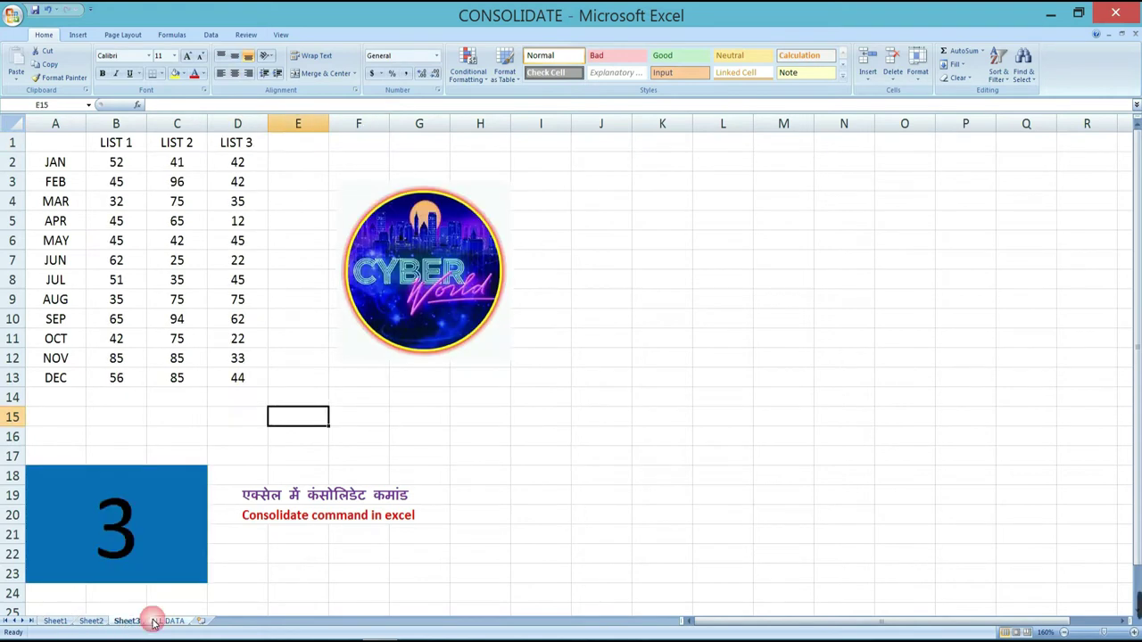
click(161, 621)
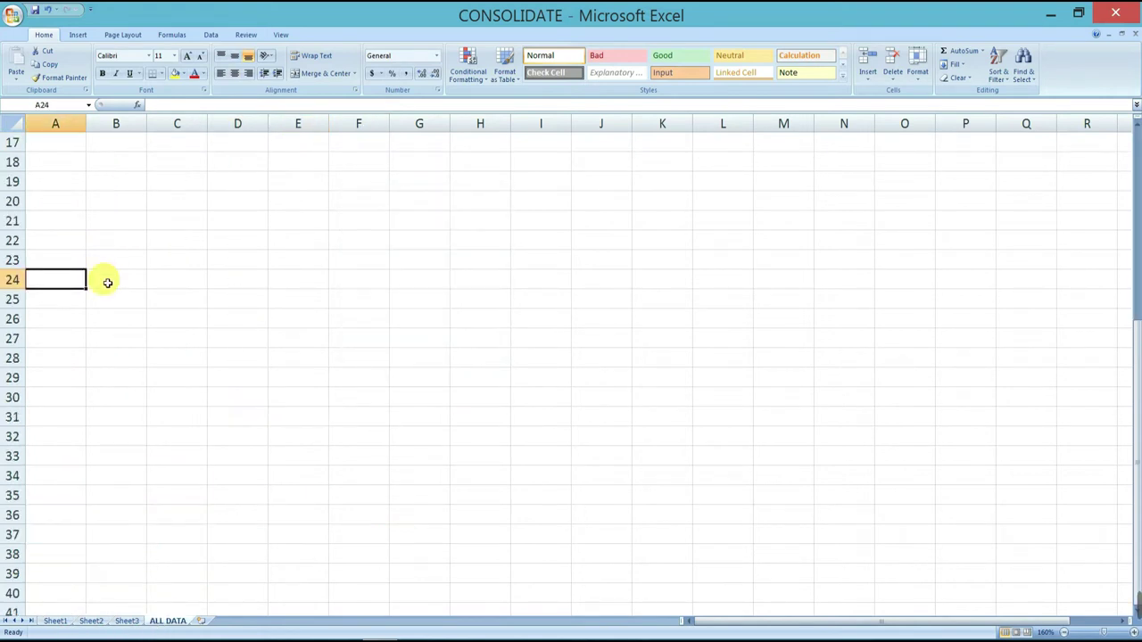
click(125, 621)
click(92, 622)
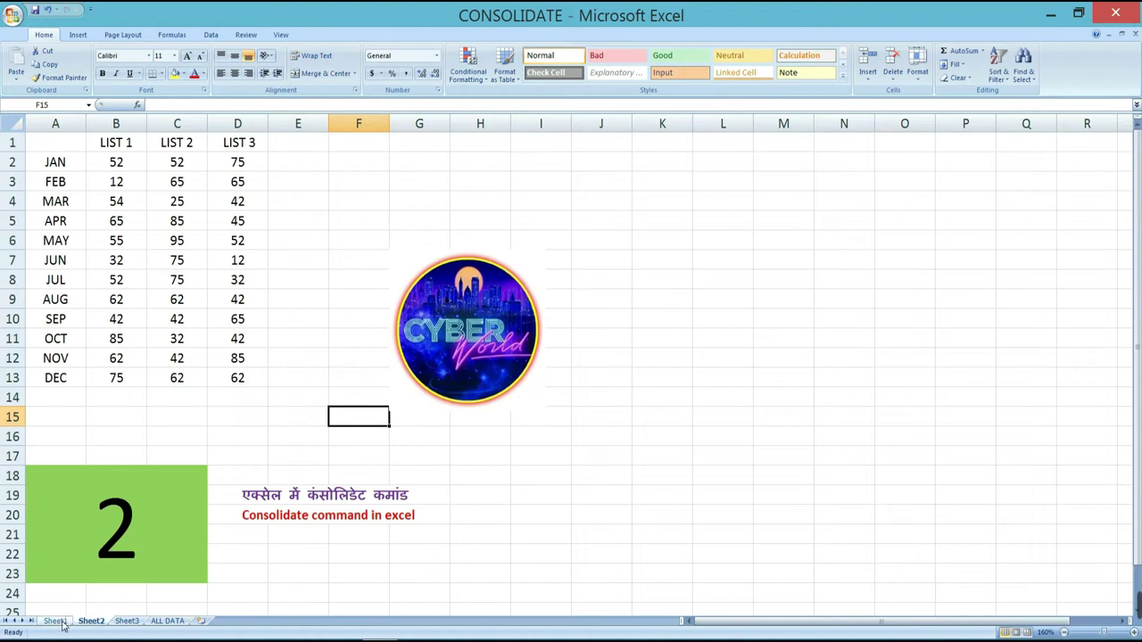
click(57, 622)
click(202, 435)
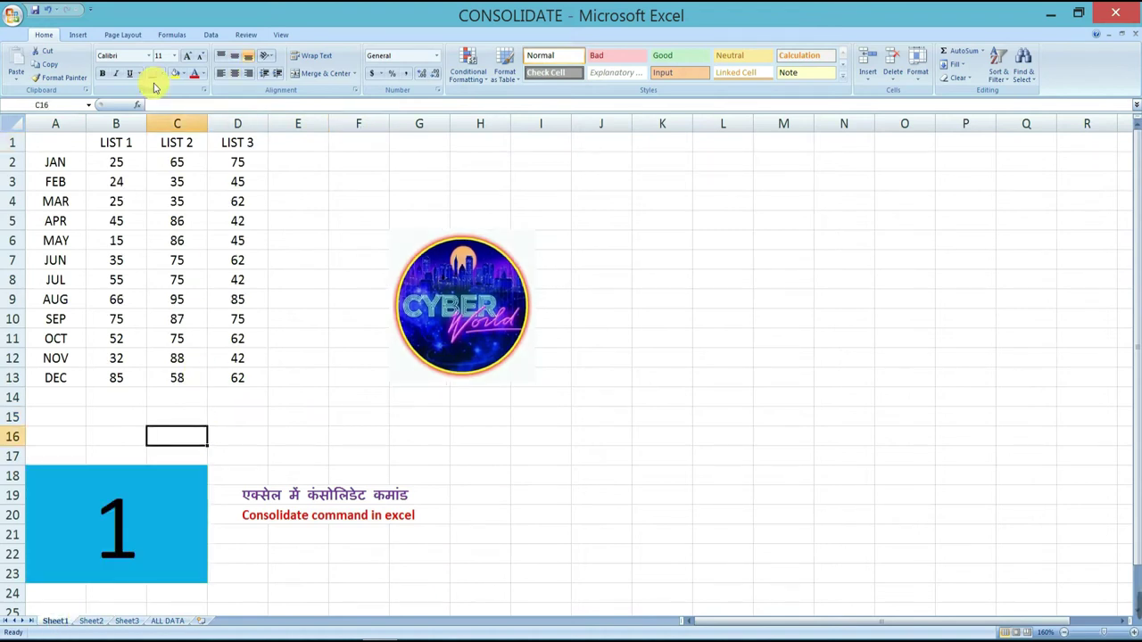
- Bring up the Consolidate dialog from the Data tab, keeping Sum as the function
click(209, 35)
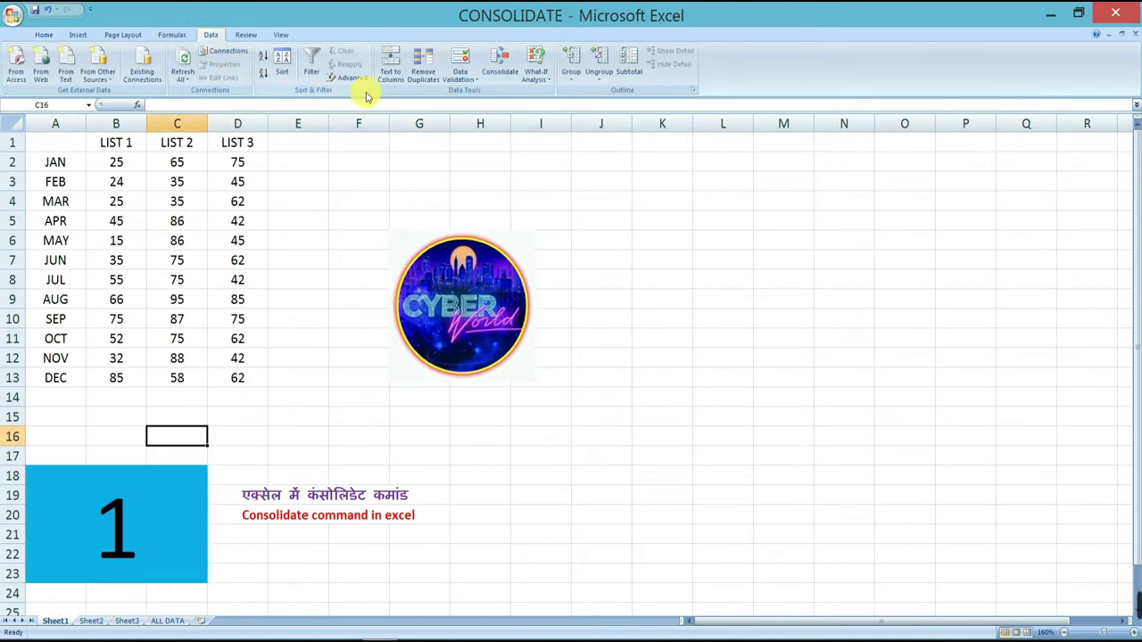
click(500, 78)
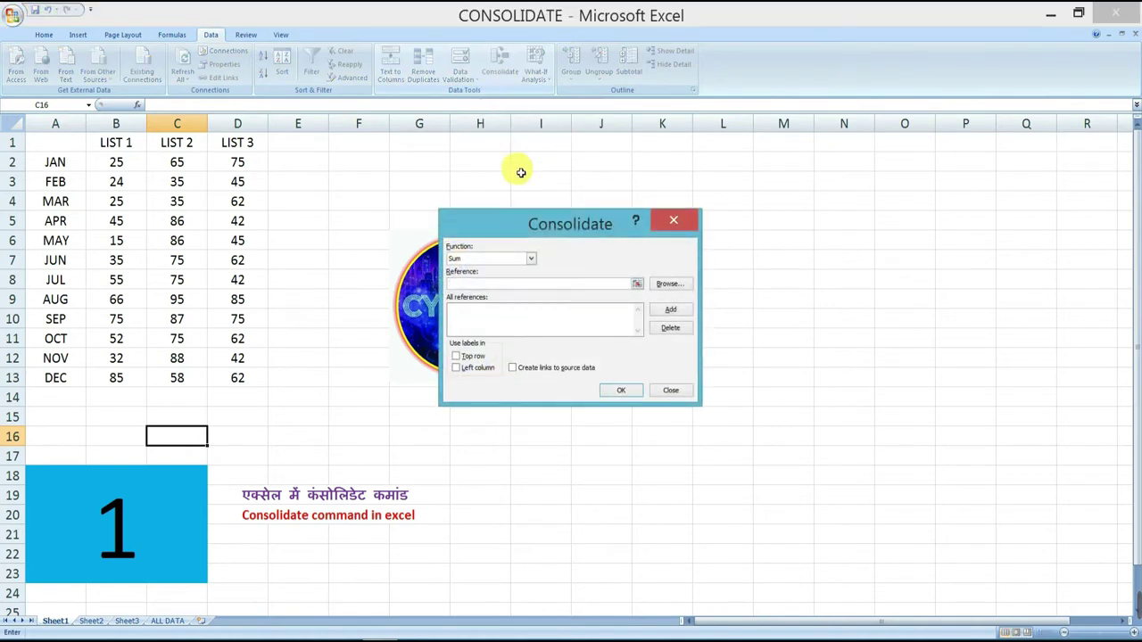
mouse_move(528, 224)
mouse_down()
mouse_move(428, 158)
mouse_move(390, 112)
mouse_up()
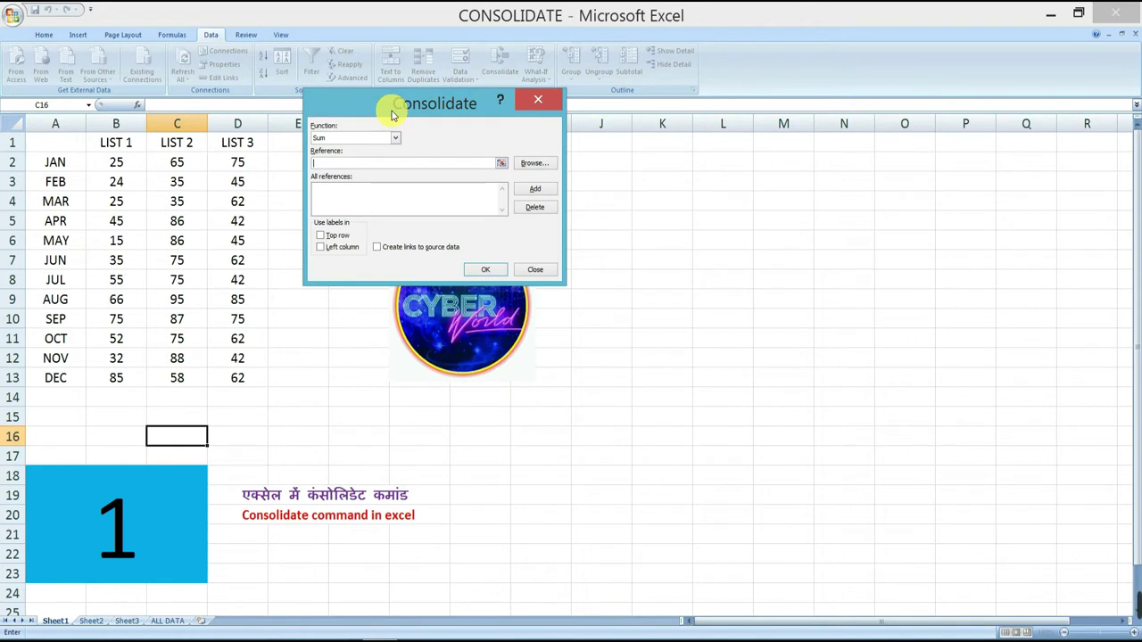
click(423, 141)
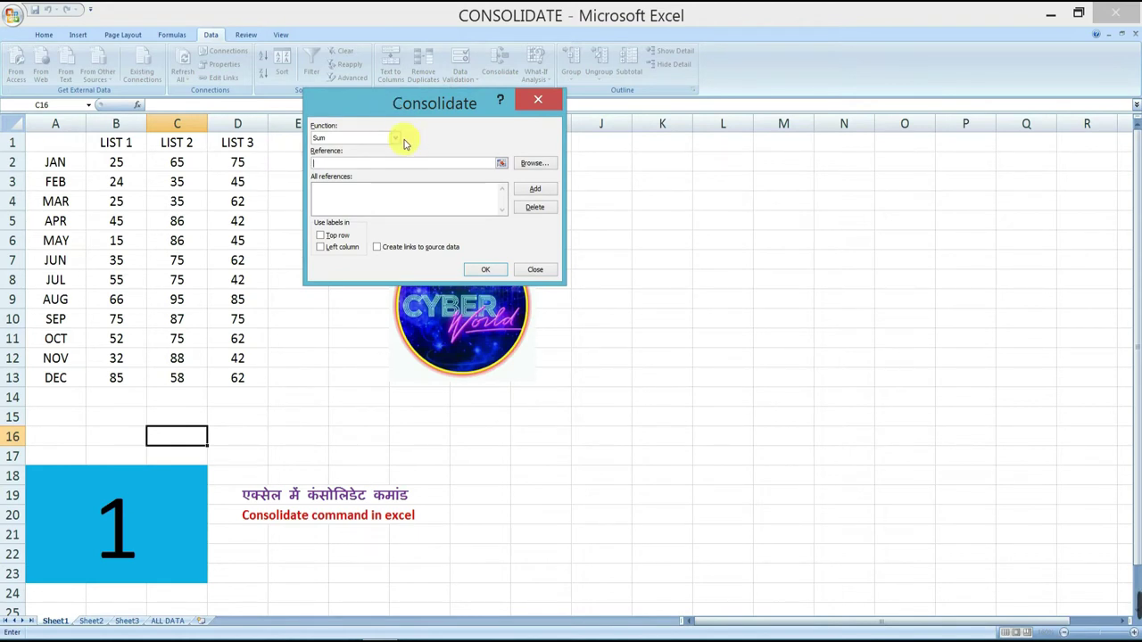
click(395, 140)
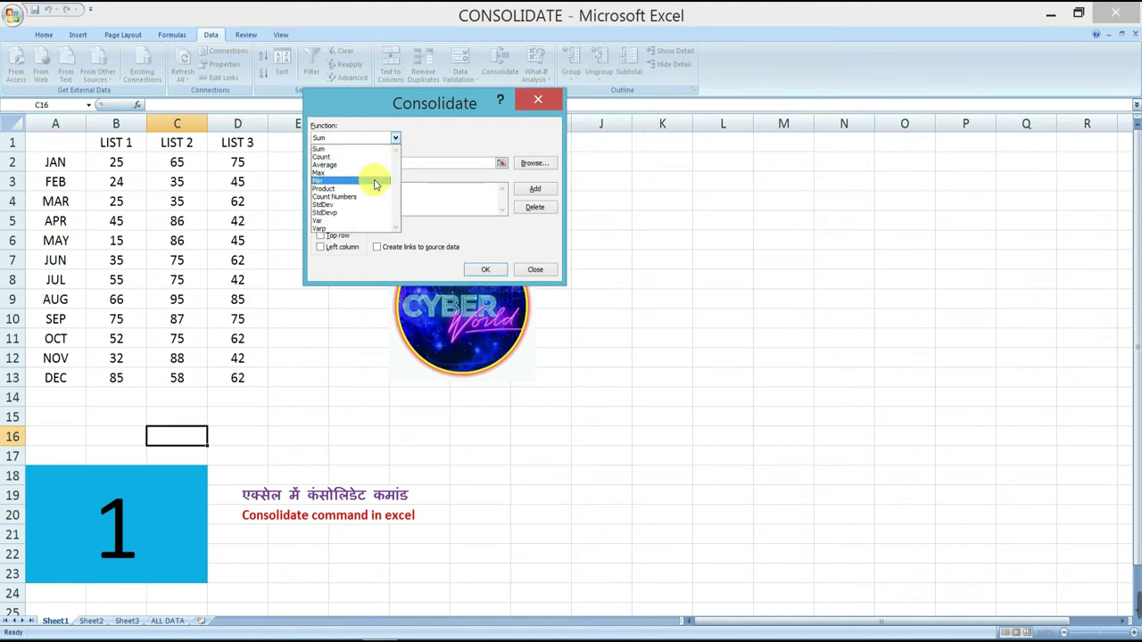
click(416, 181)
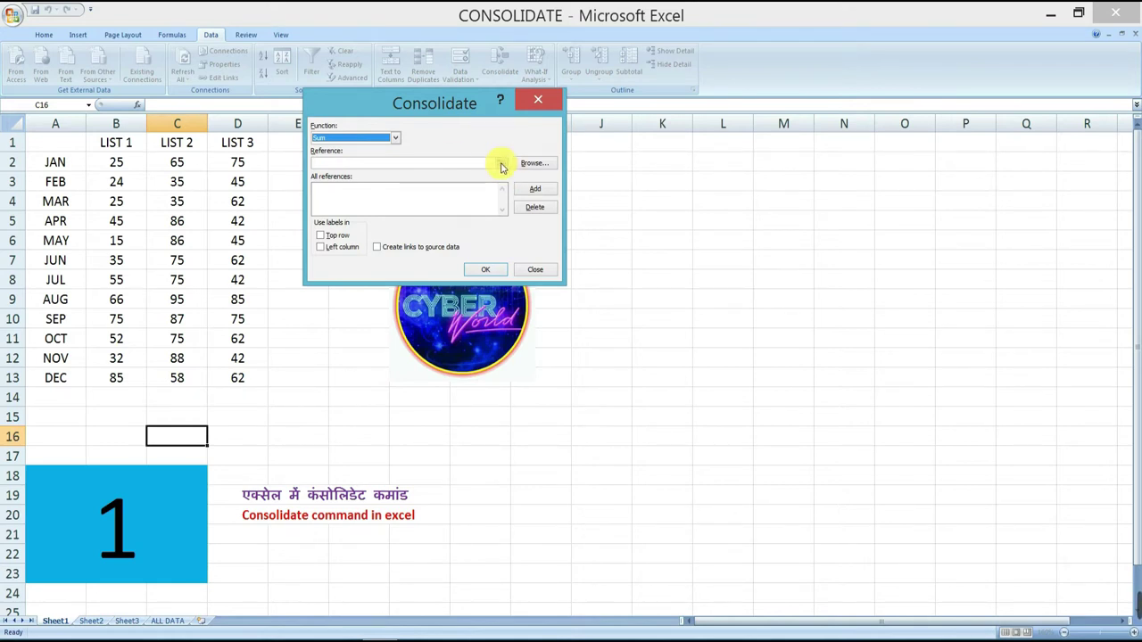
- Add Sheet1's A1:D13 table as the first consolidation reference
click(501, 167)
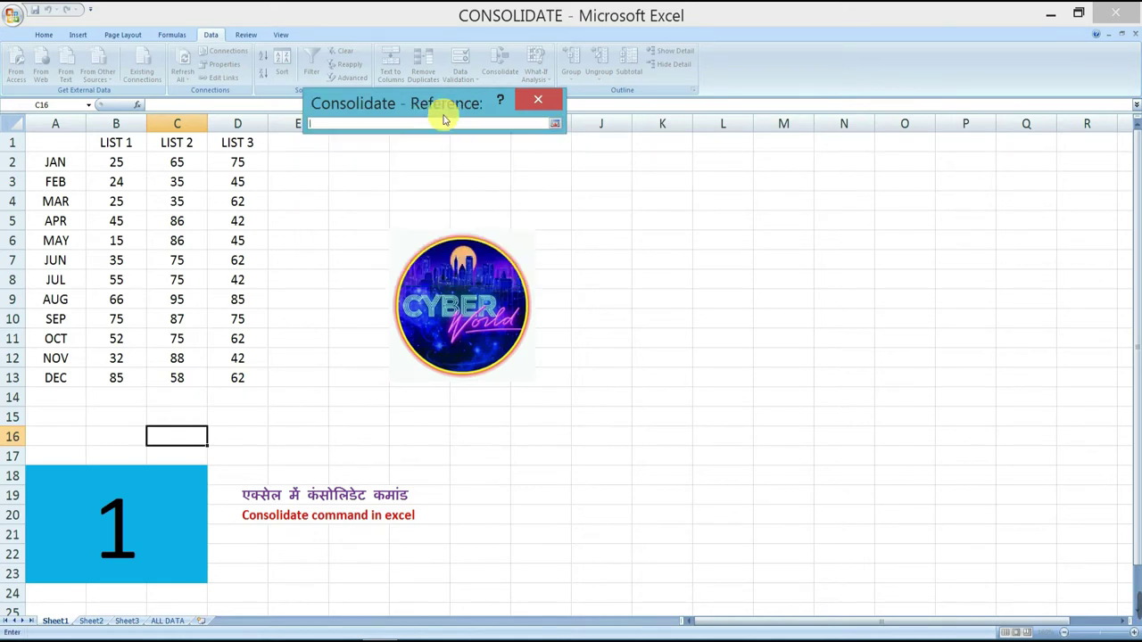
drag(443, 114, 476, 189)
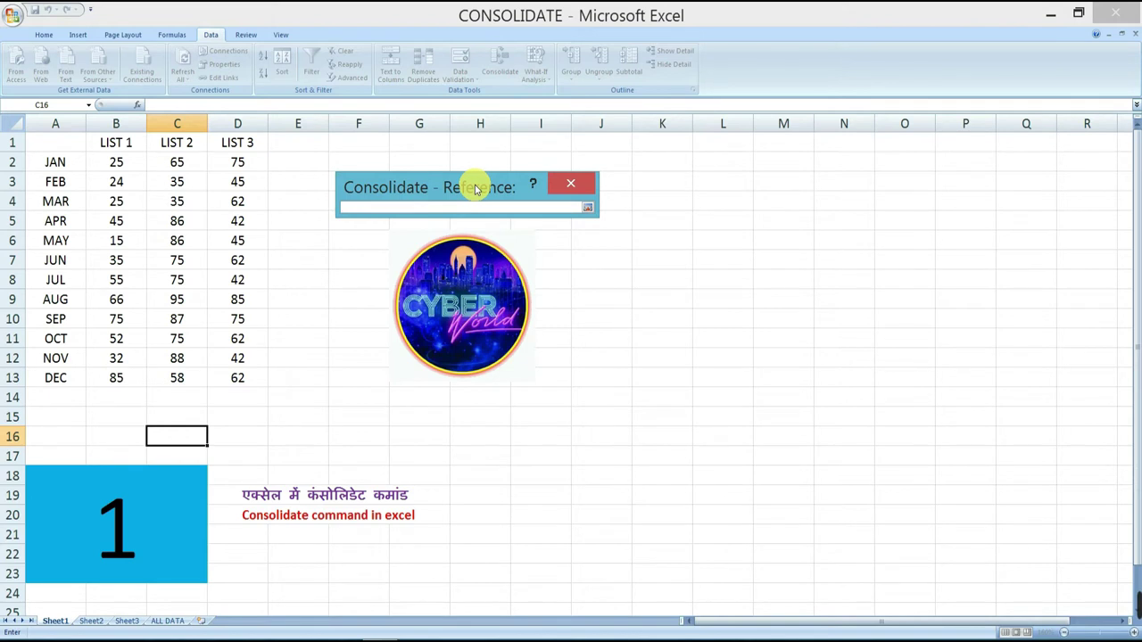
drag(429, 190, 459, 125)
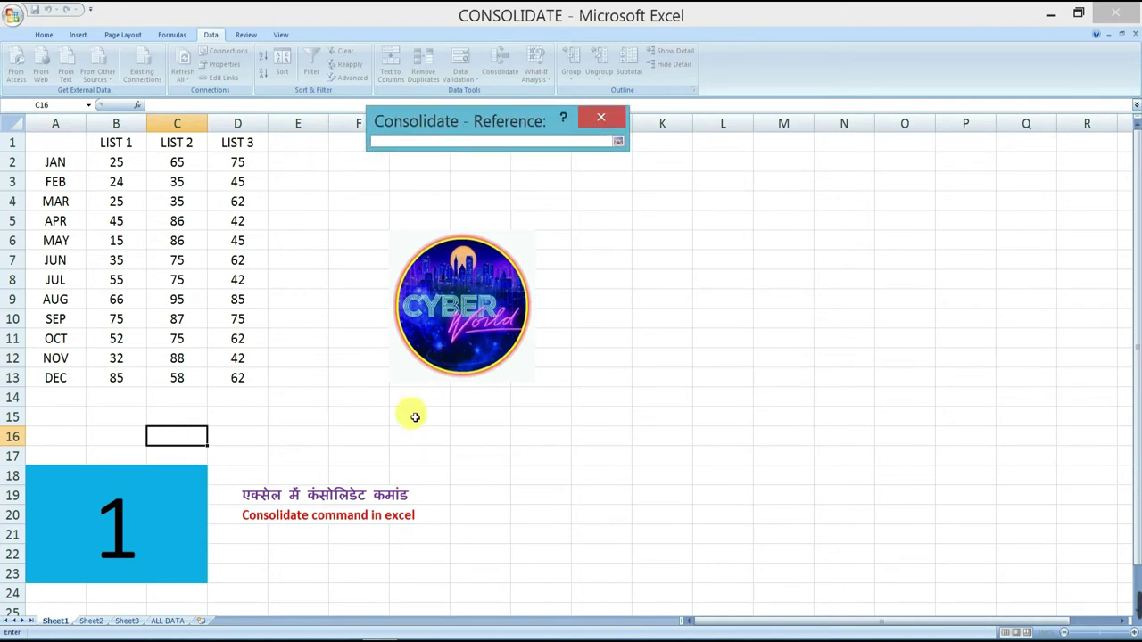
click(56, 622)
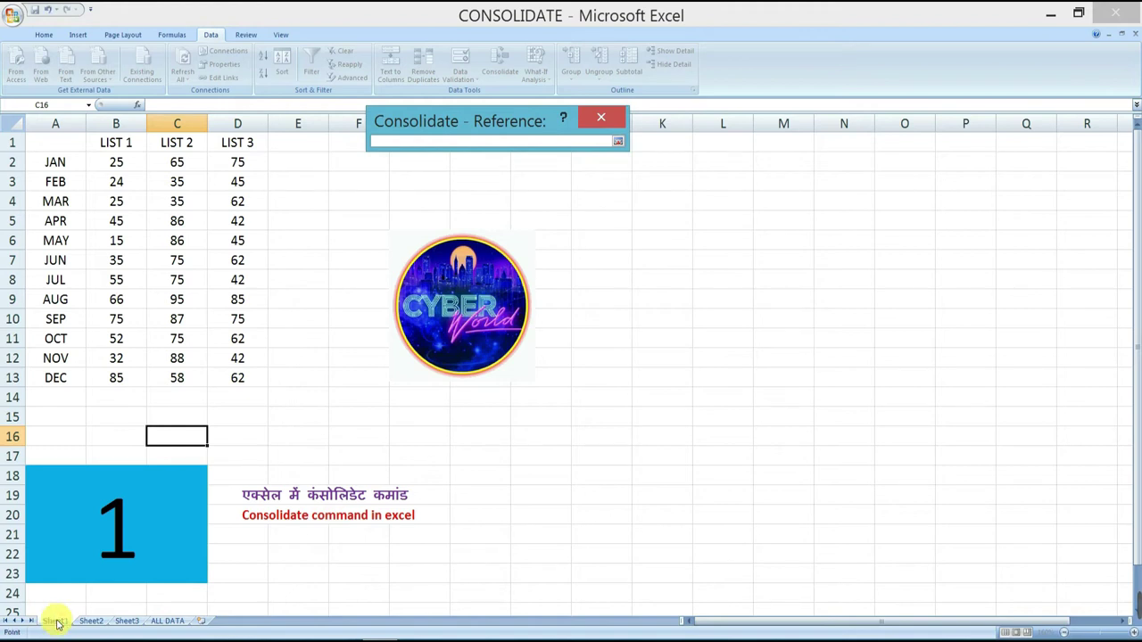
mouse_move(42, 145)
mouse_down()
mouse_move(237, 324)
mouse_move(249, 375)
mouse_up()
click(618, 141)
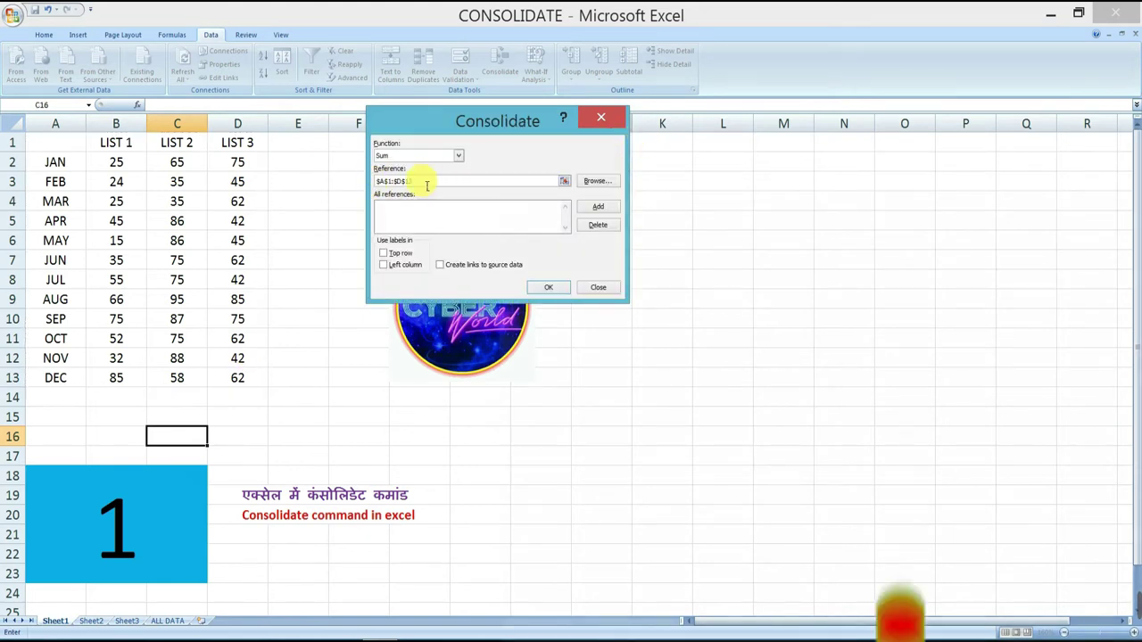
click(600, 210)
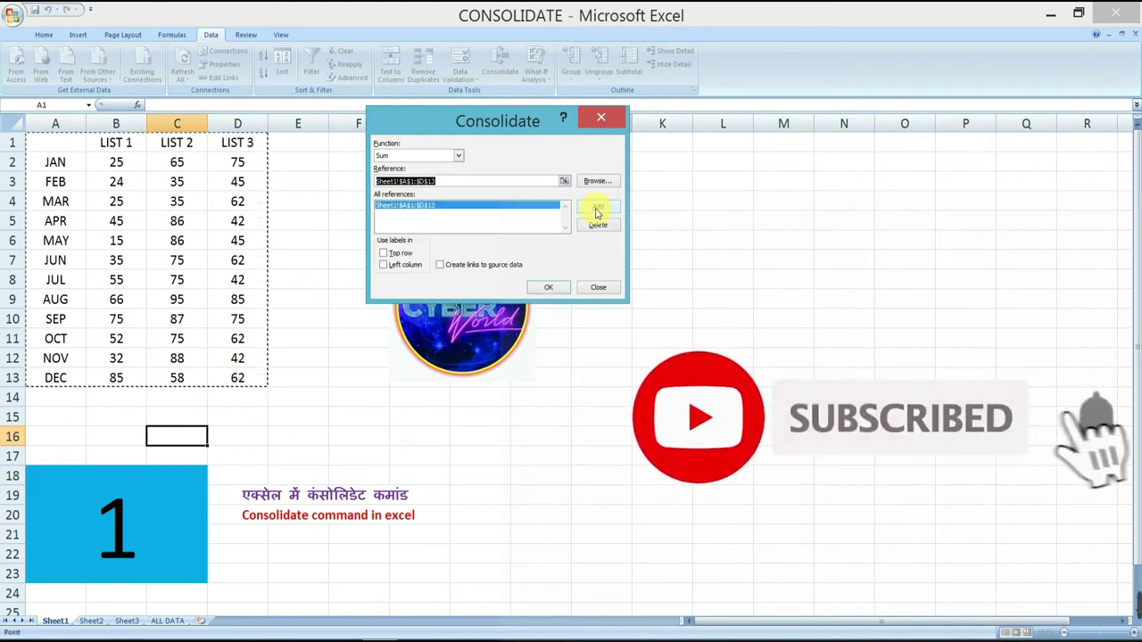
- Add the A1:D13 ranges of Sheet2 and Sheet3 to the reference list
click(93, 621)
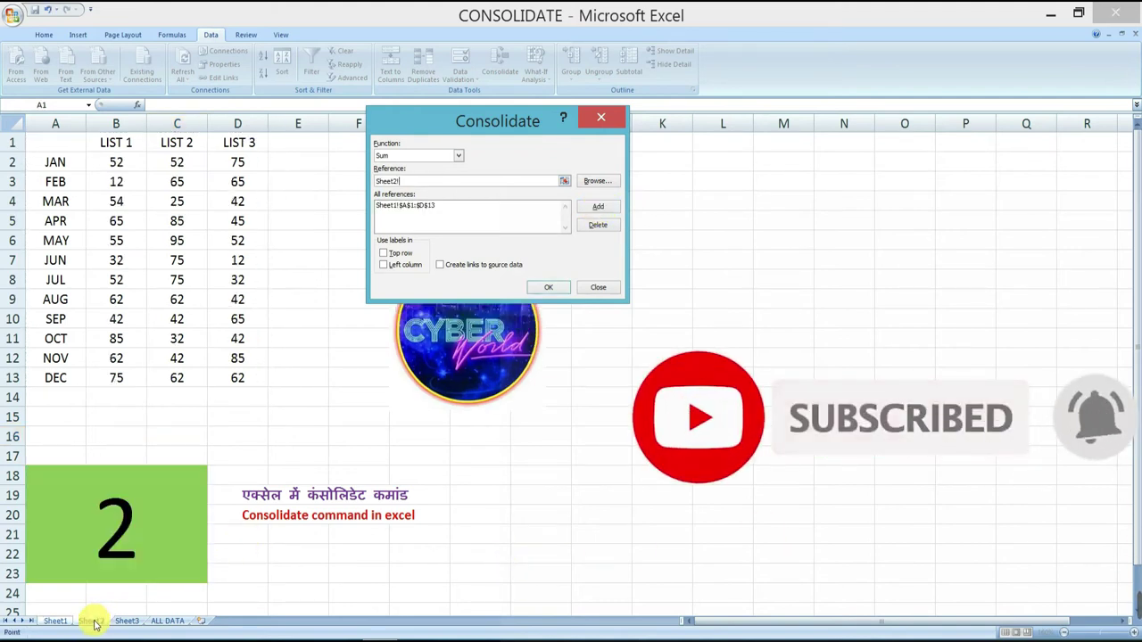
drag(44, 142, 246, 378)
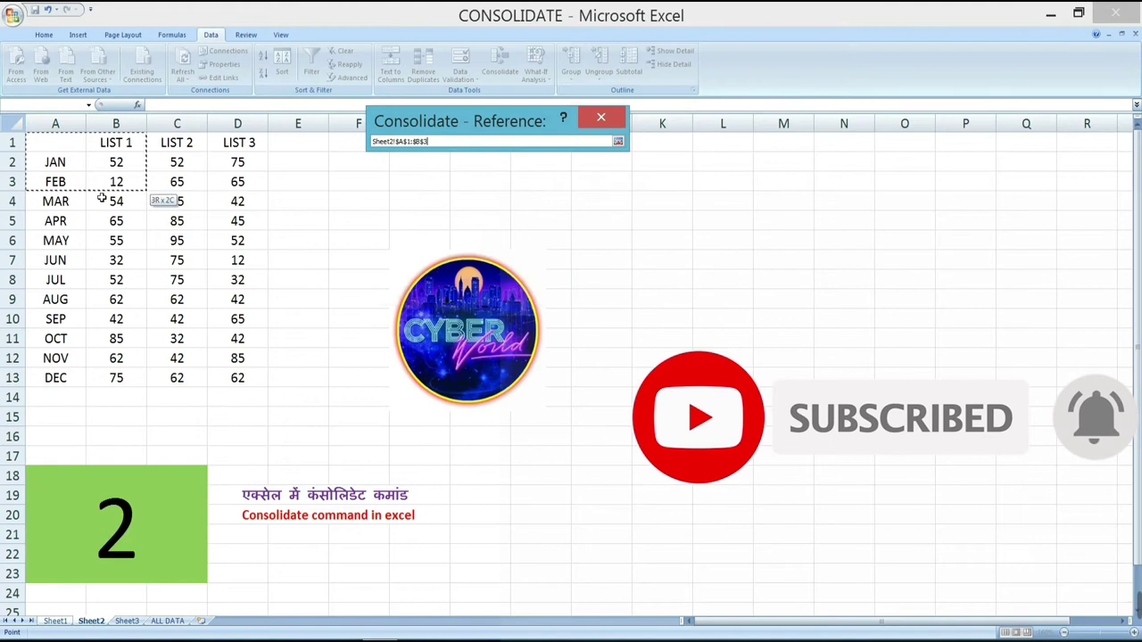
click(598, 206)
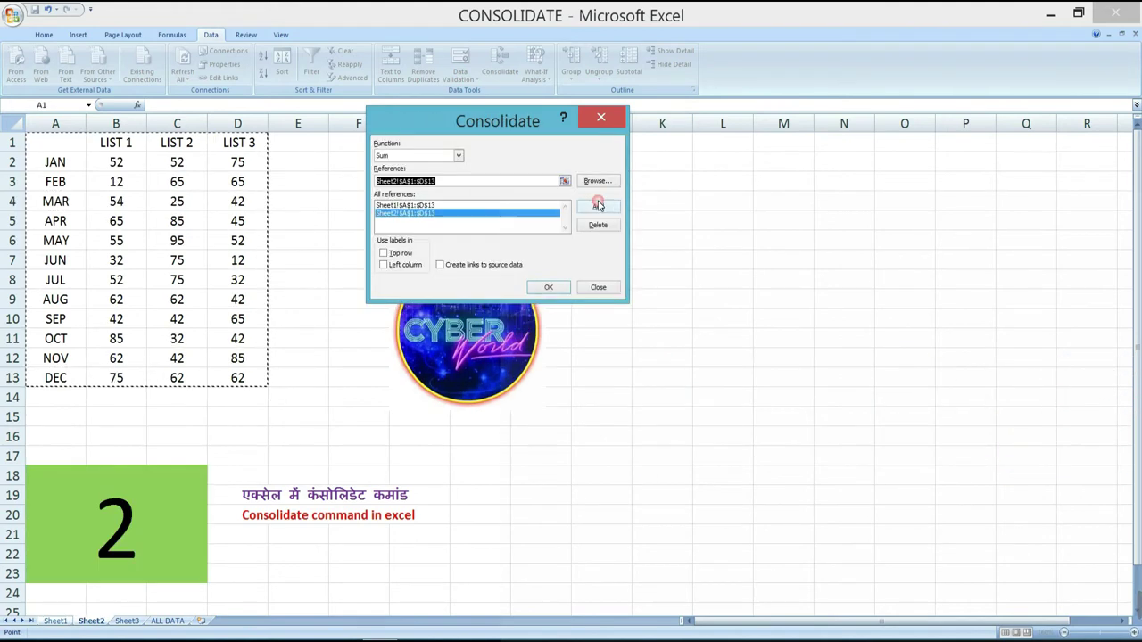
click(126, 621)
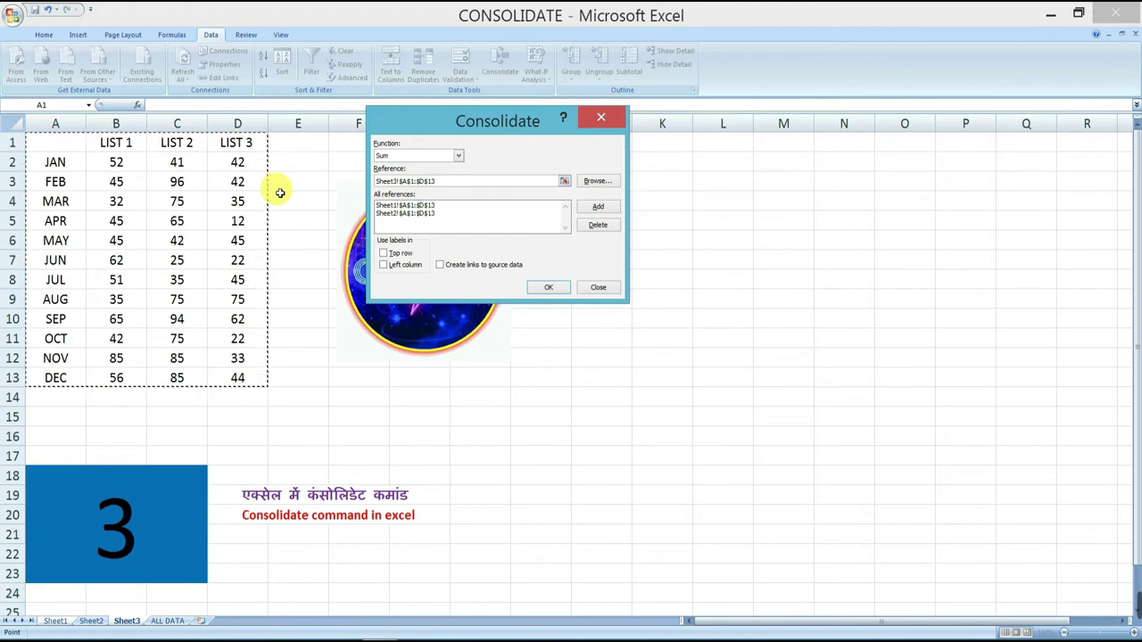
click(589, 210)
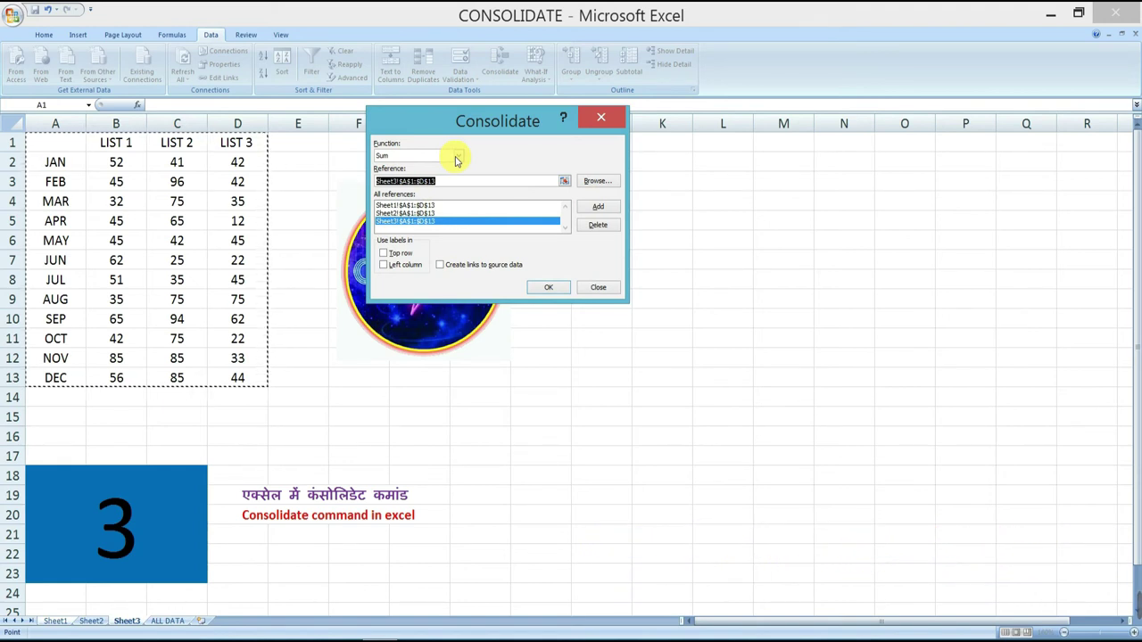
- Keep Sum as the function and tick both Top row and Left column as label sources
click(456, 159)
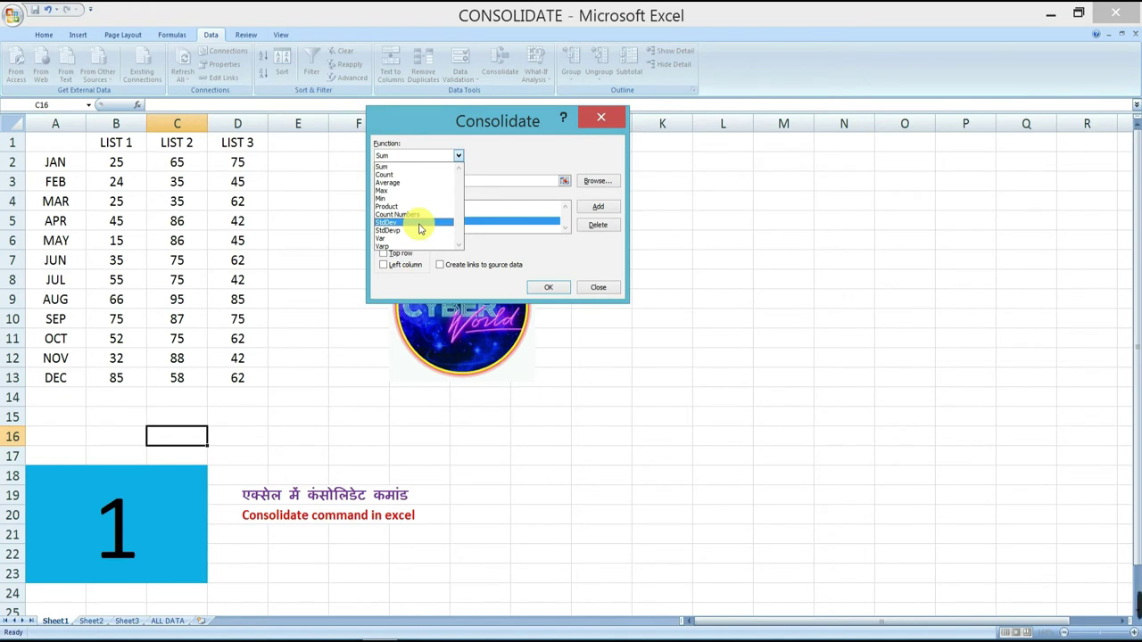
click(402, 167)
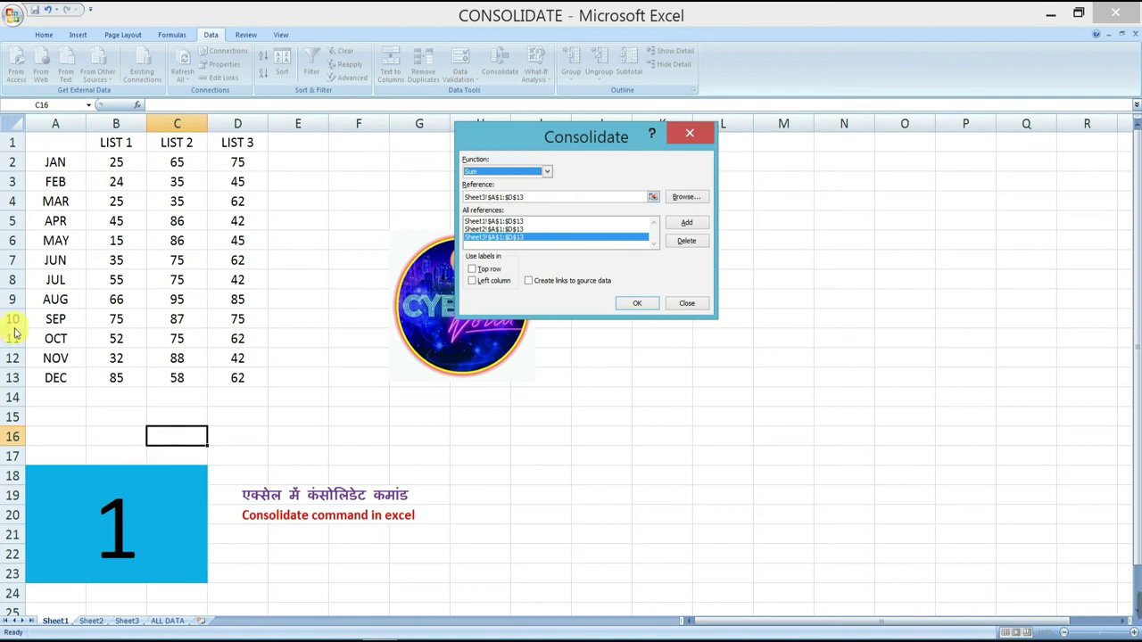
click(472, 268)
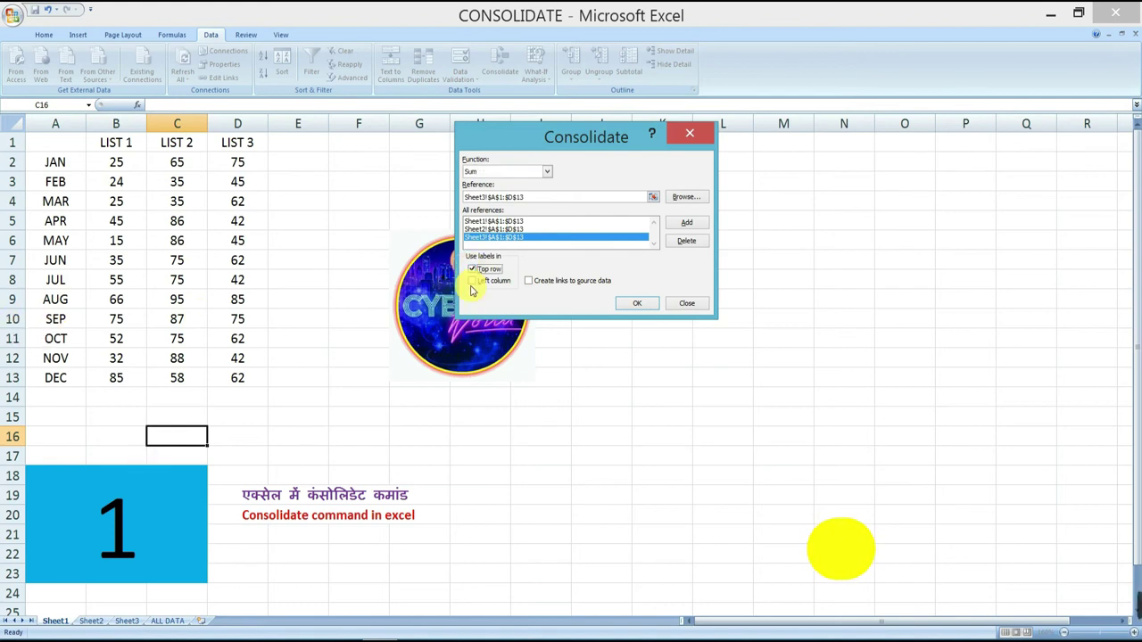
click(472, 281)
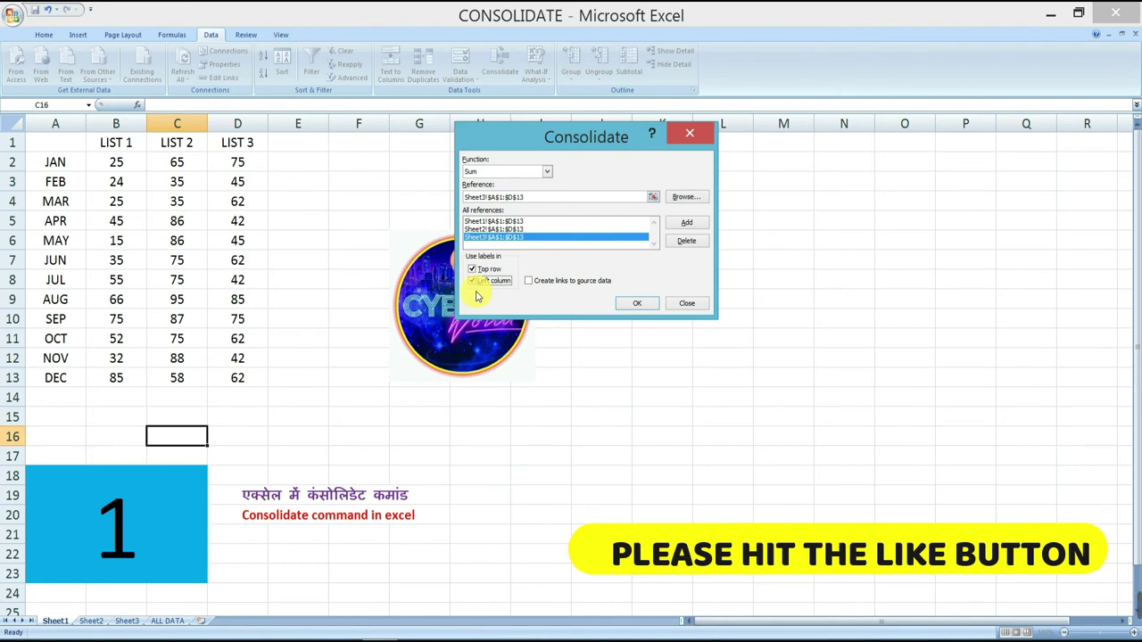
click(636, 304)
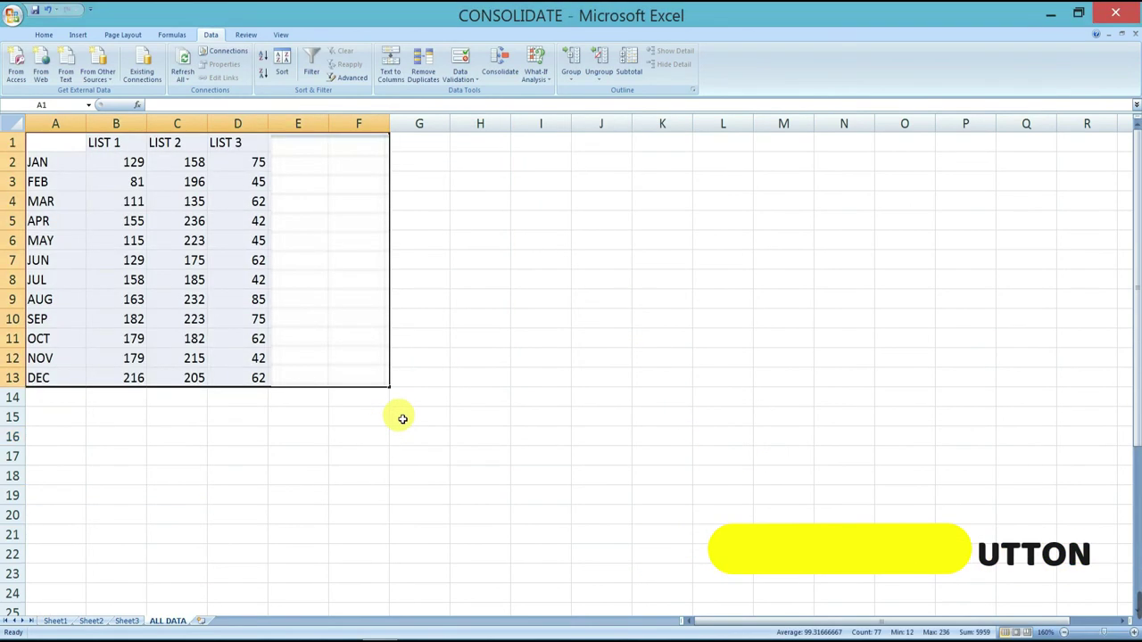
click(148, 242)
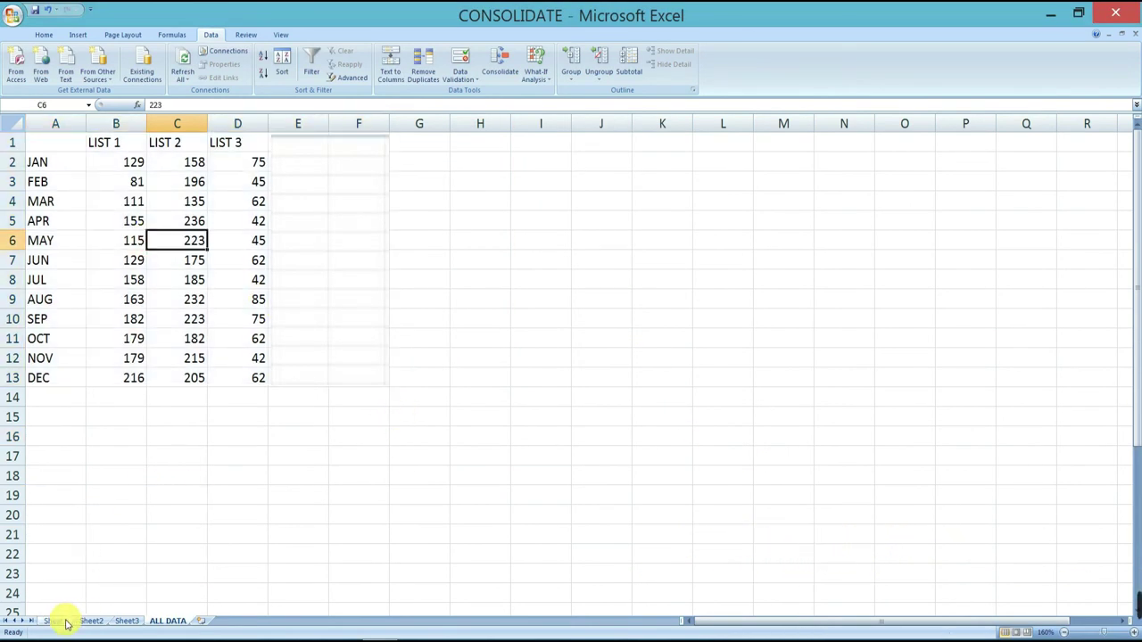
click(64, 622)
click(125, 621)
click(163, 619)
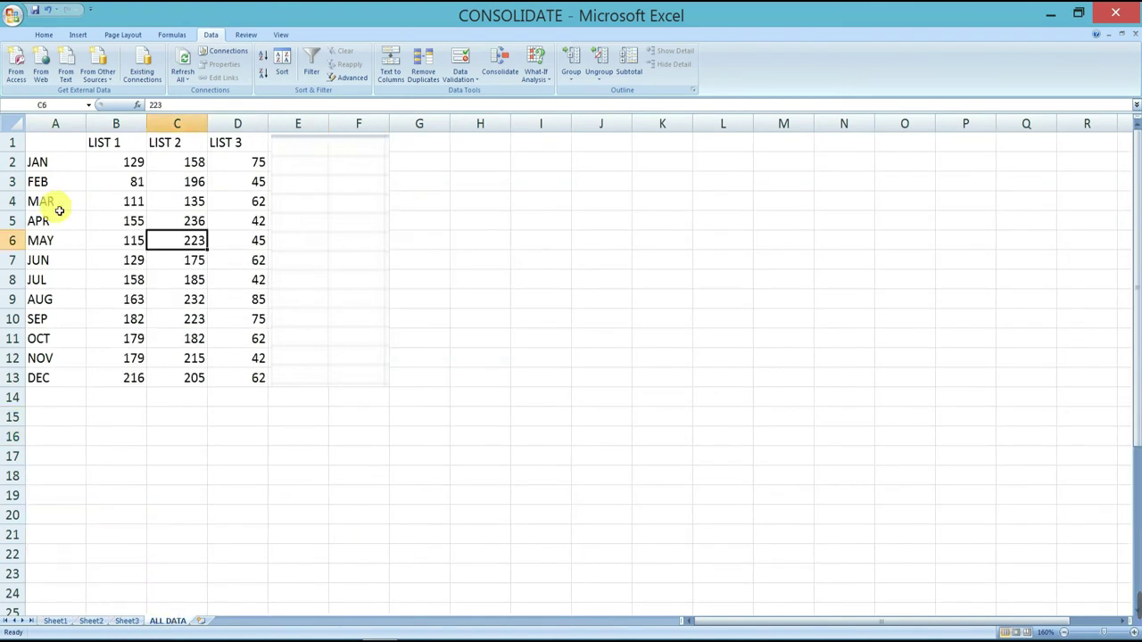
drag(43, 148, 382, 390)
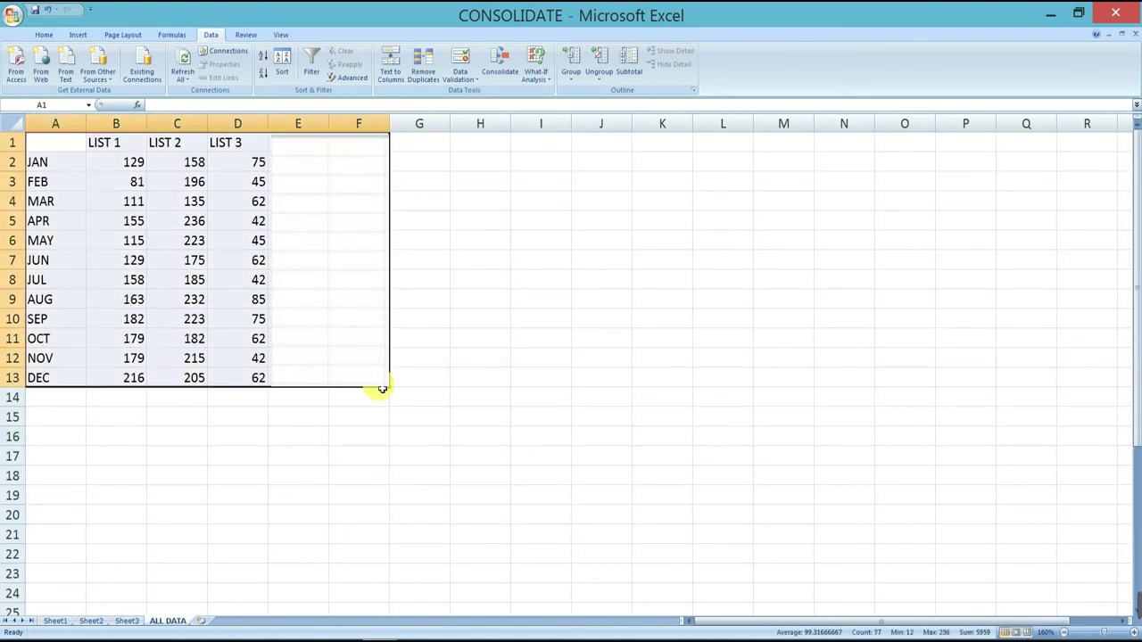
click(56, 150)
drag(169, 158, 299, 143)
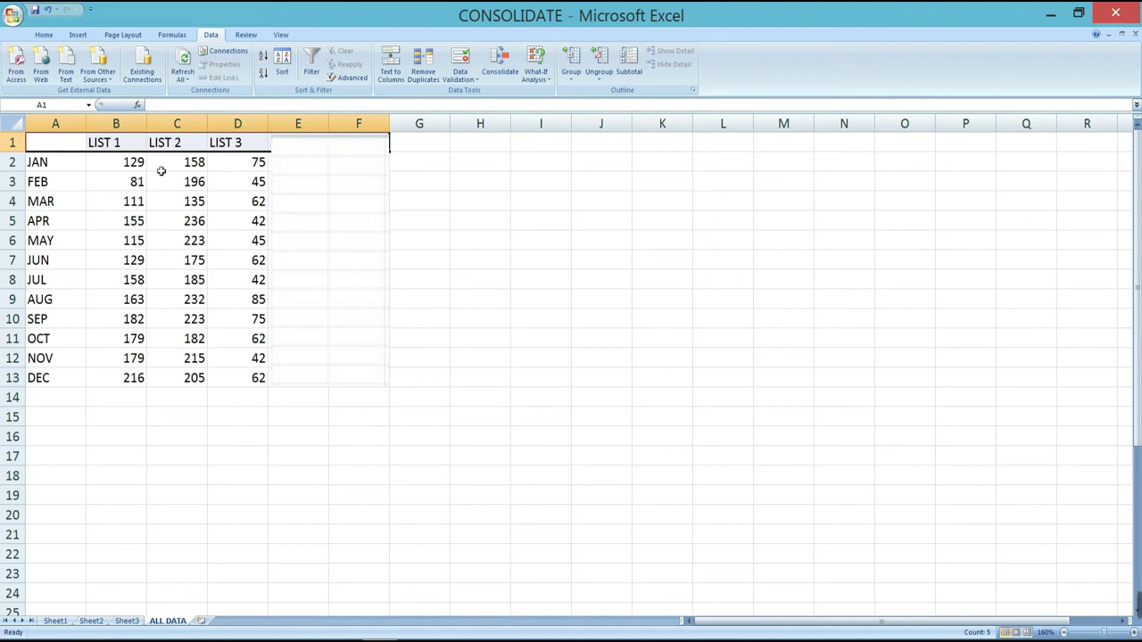
drag(44, 161, 58, 379)
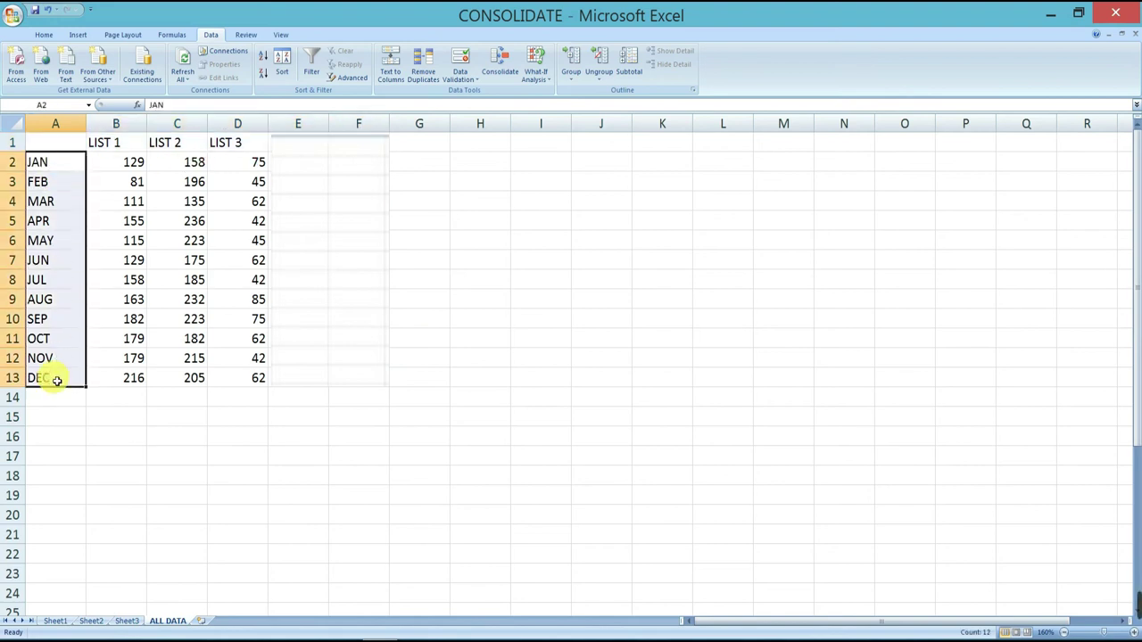
drag(104, 163, 359, 357)
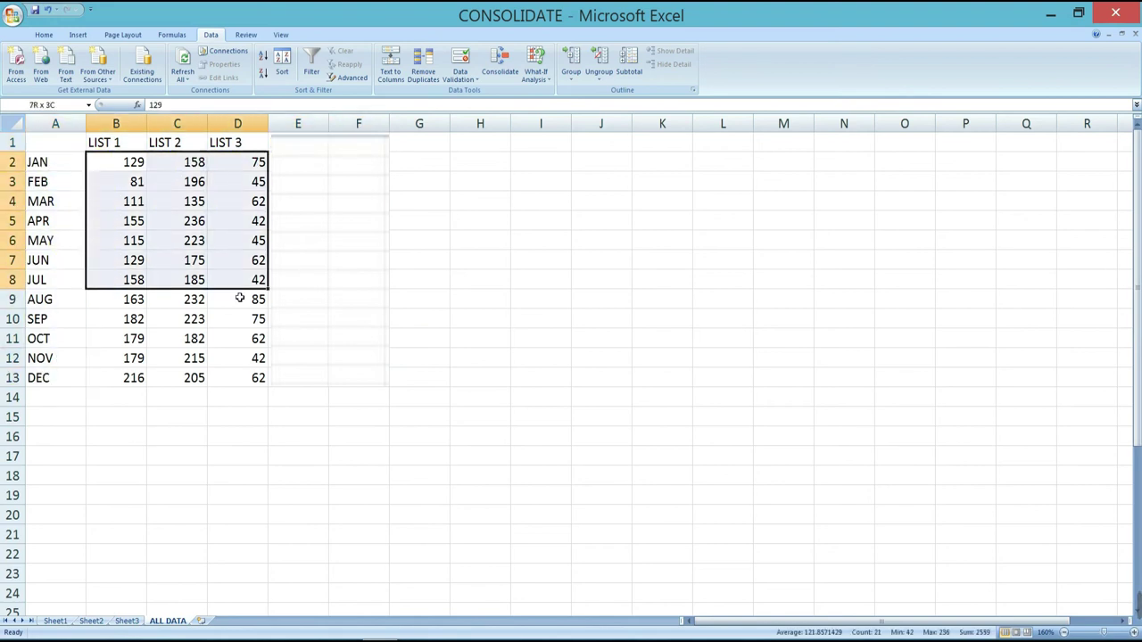